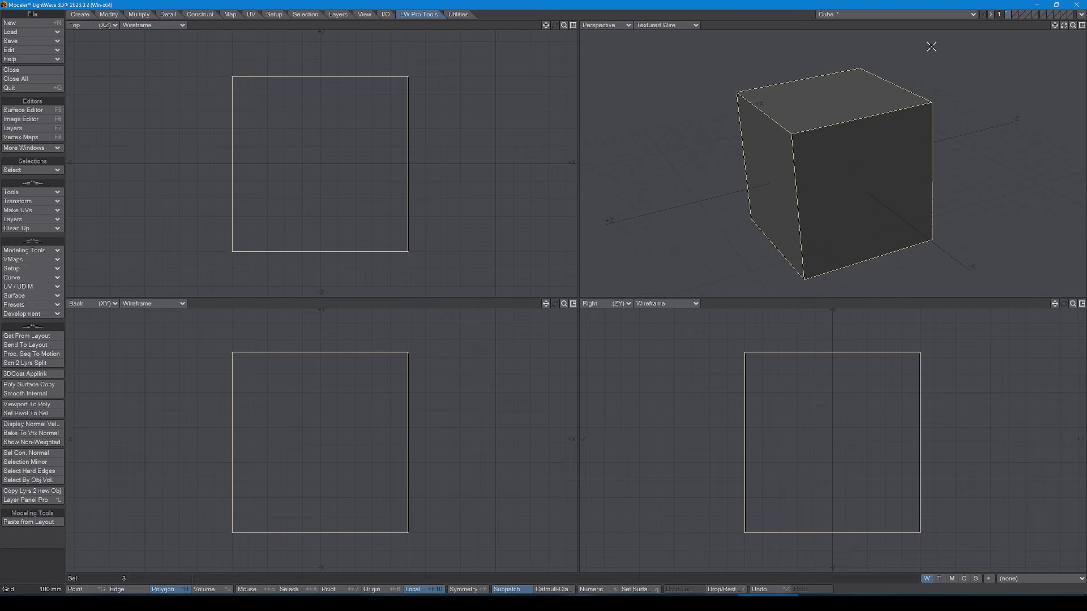
Restore the maximized Modeler window to a smaller size and open the Numeric, Polygon Statistics and Layers windows beside it.
click(1053, 6)
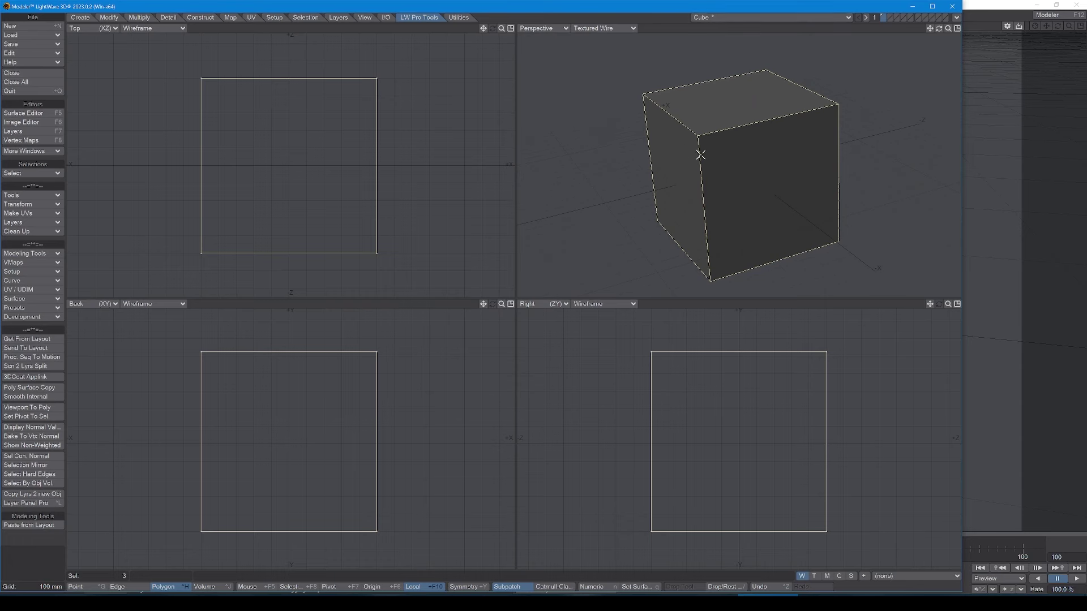
key(n)
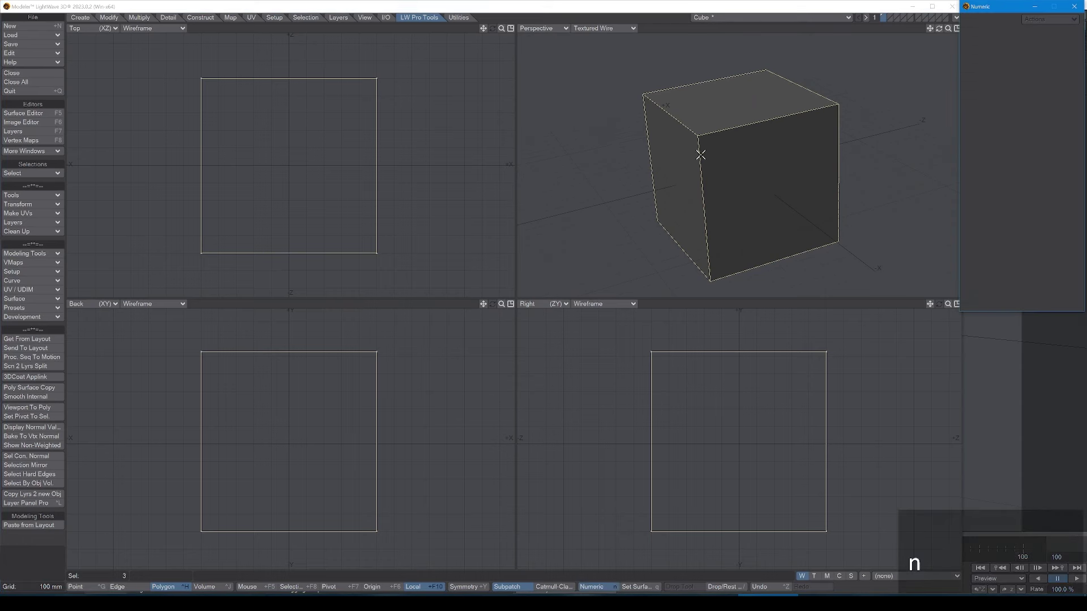
key(w)
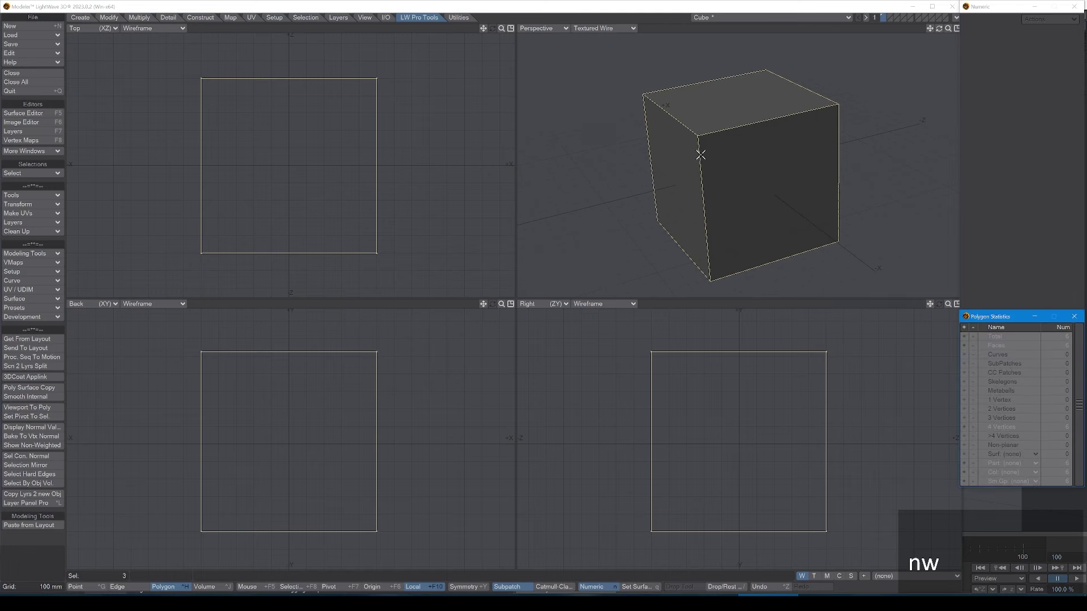
key(F7)
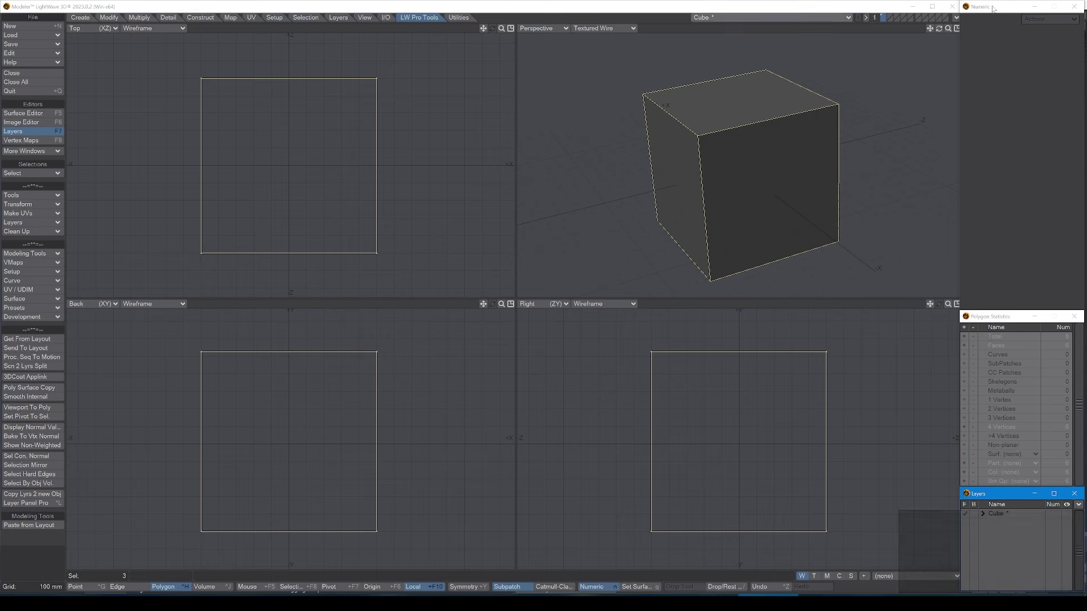
Line up the Numeric, Polygon Statistics and Layers windows flush against the edge of the main Modeler window.
drag(992, 8, 995, 8)
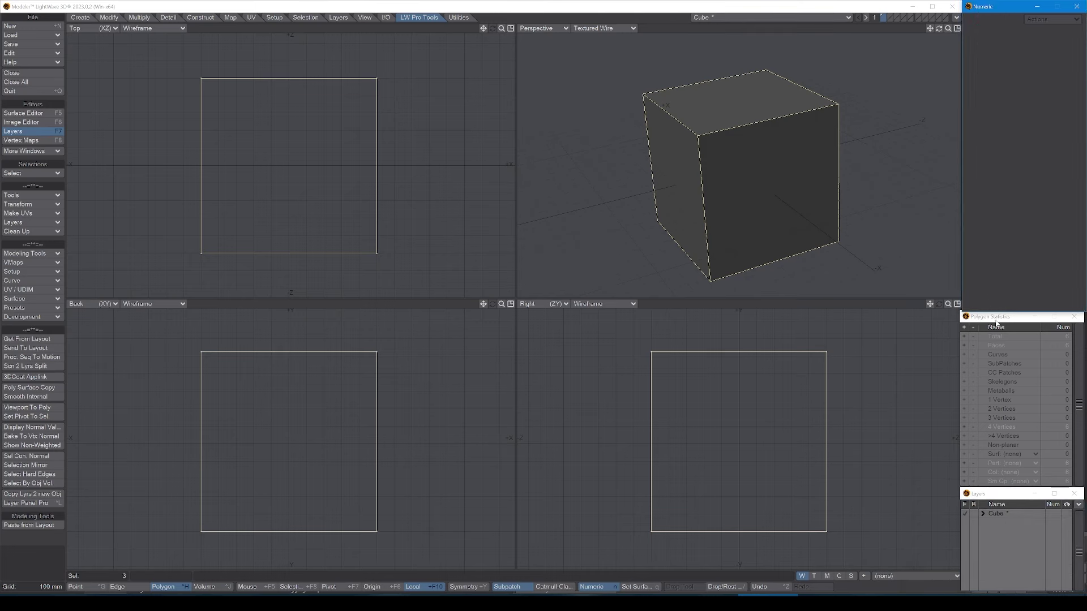
drag(995, 319, 997, 320)
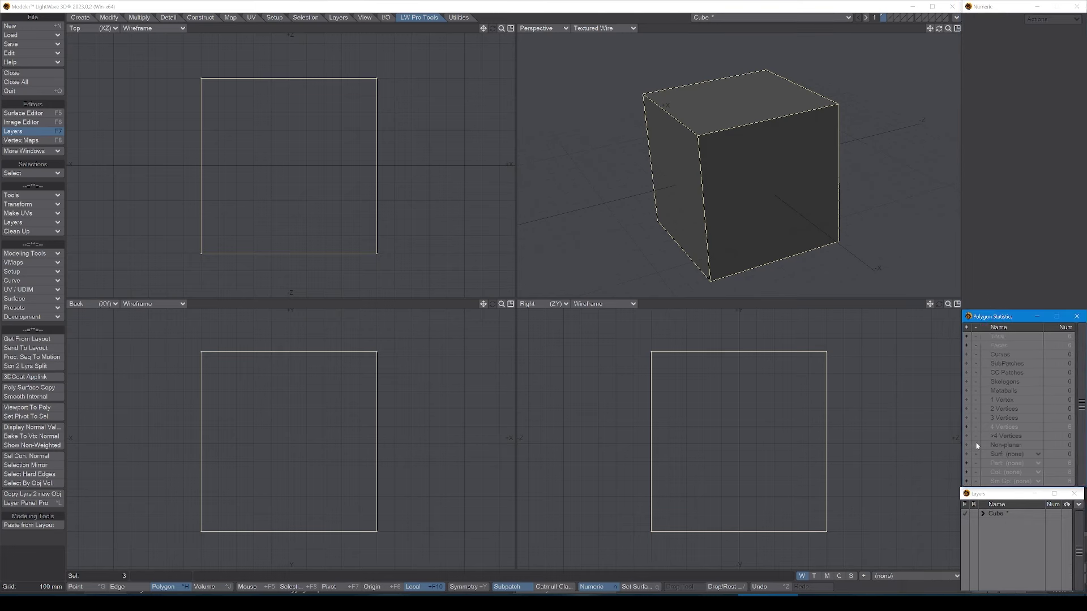
click(991, 497)
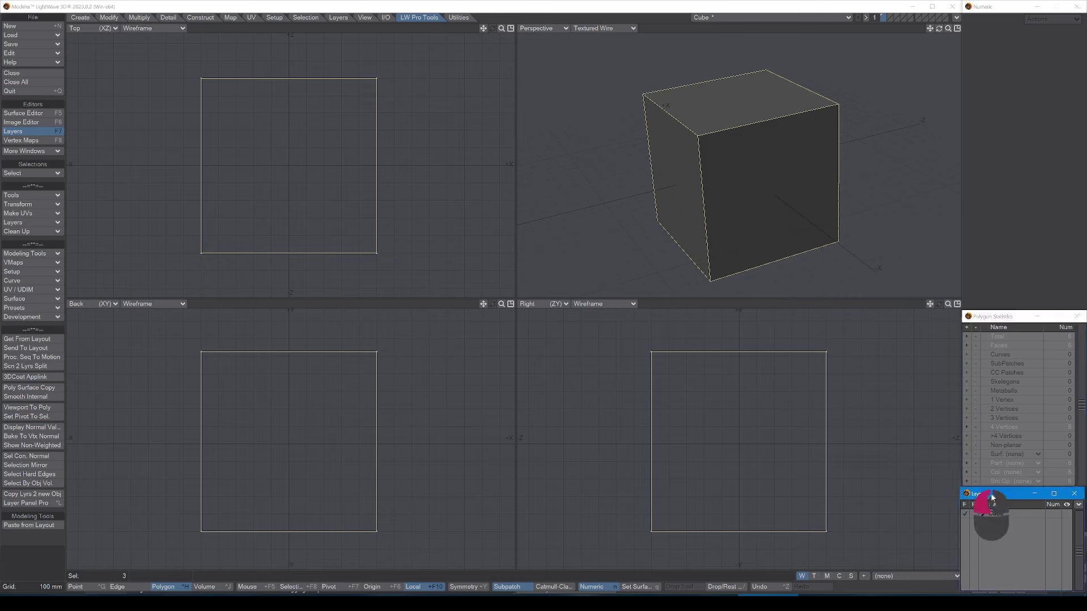
drag(992, 497, 995, 498)
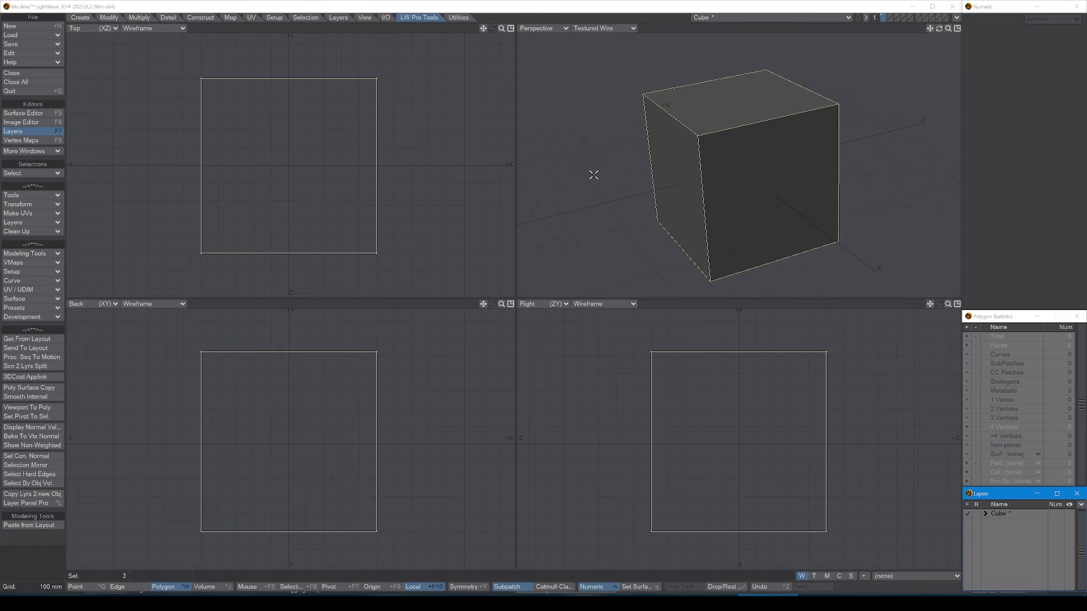
click(573, 6)
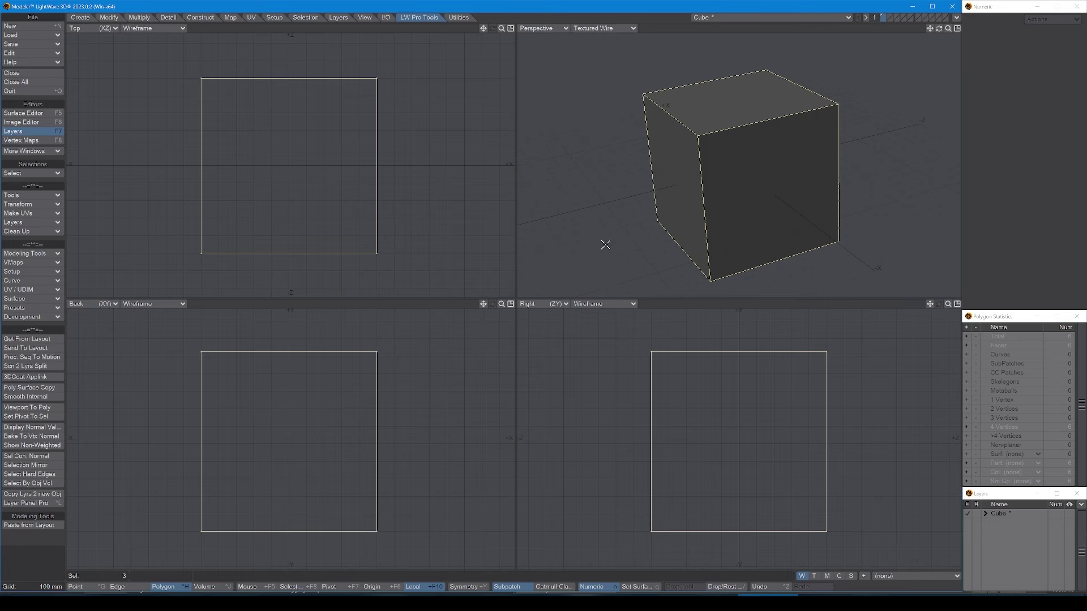
Open the general options and review the content directory and the OBJ import and export settings.
key(o)
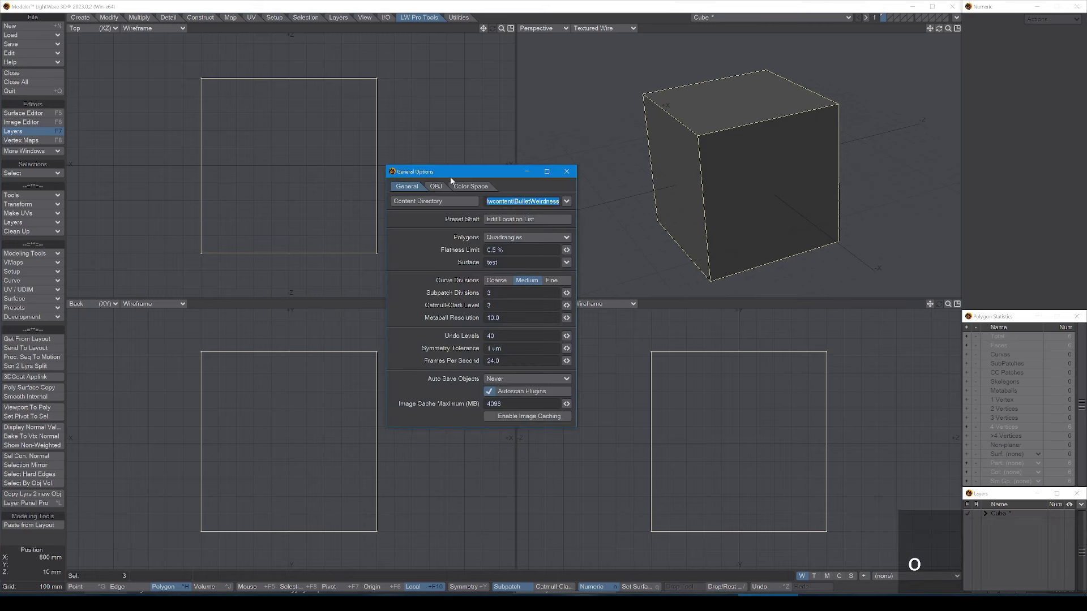
drag(455, 171, 528, 168)
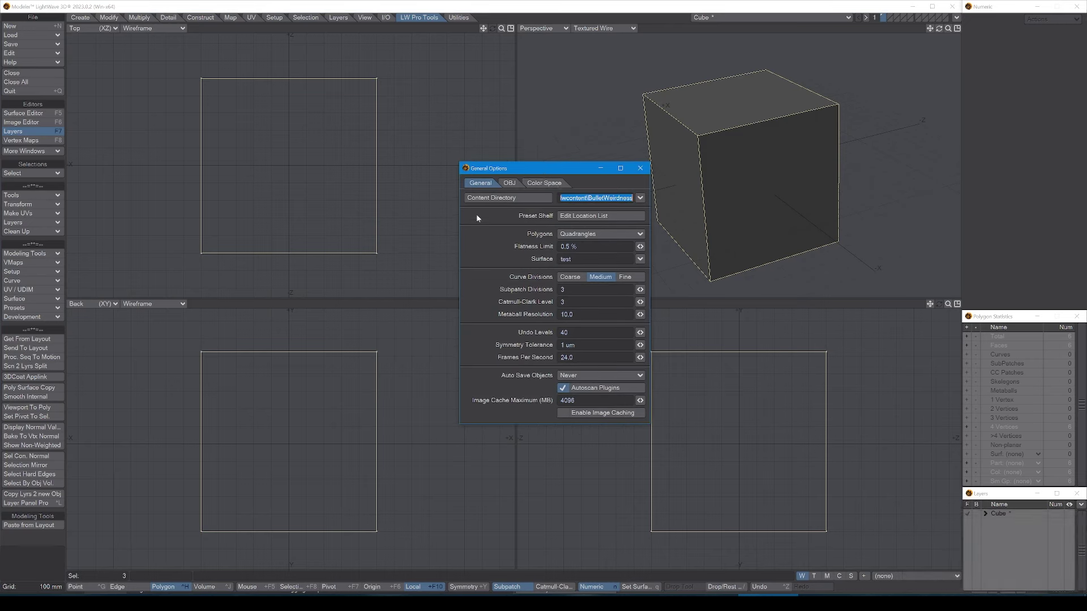
click(546, 199)
click(509, 183)
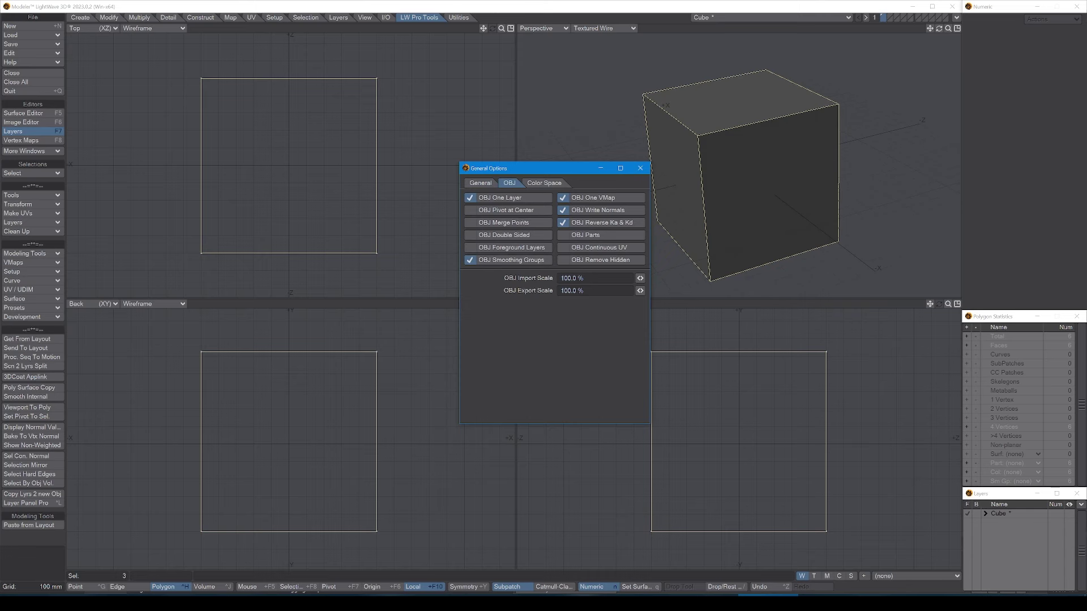
click(566, 277)
key(Tab)
Review the color space settings and their quick presets, and close the general options.
click(549, 185)
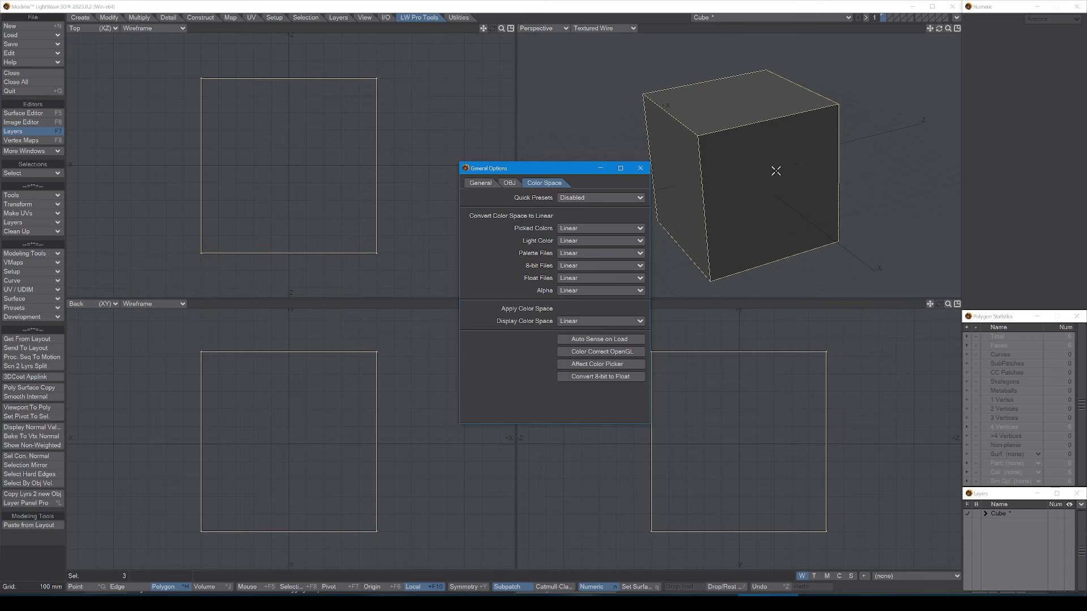
click(624, 198)
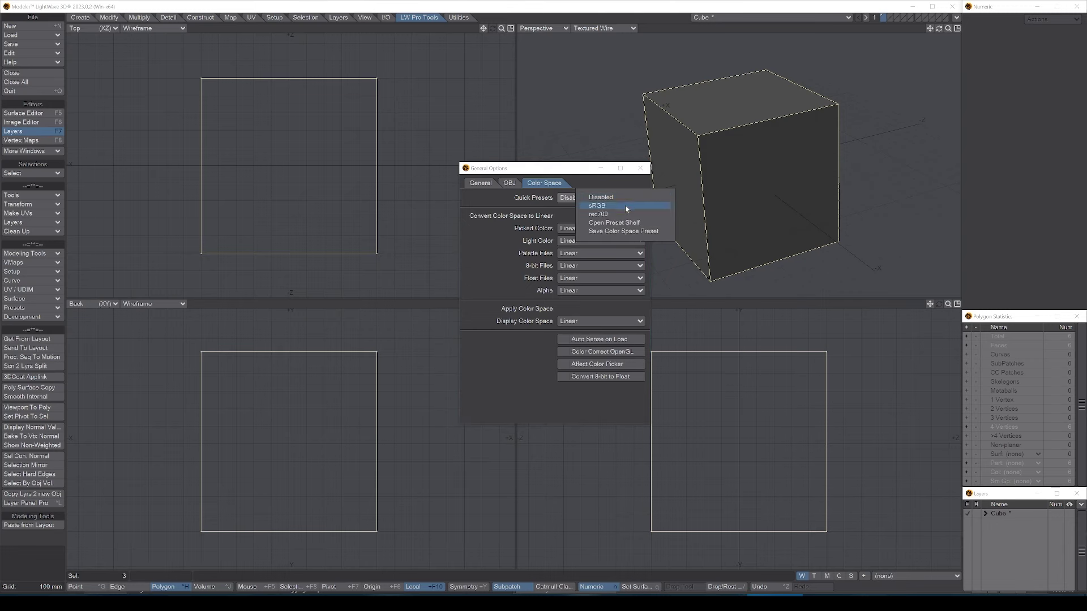
click(625, 204)
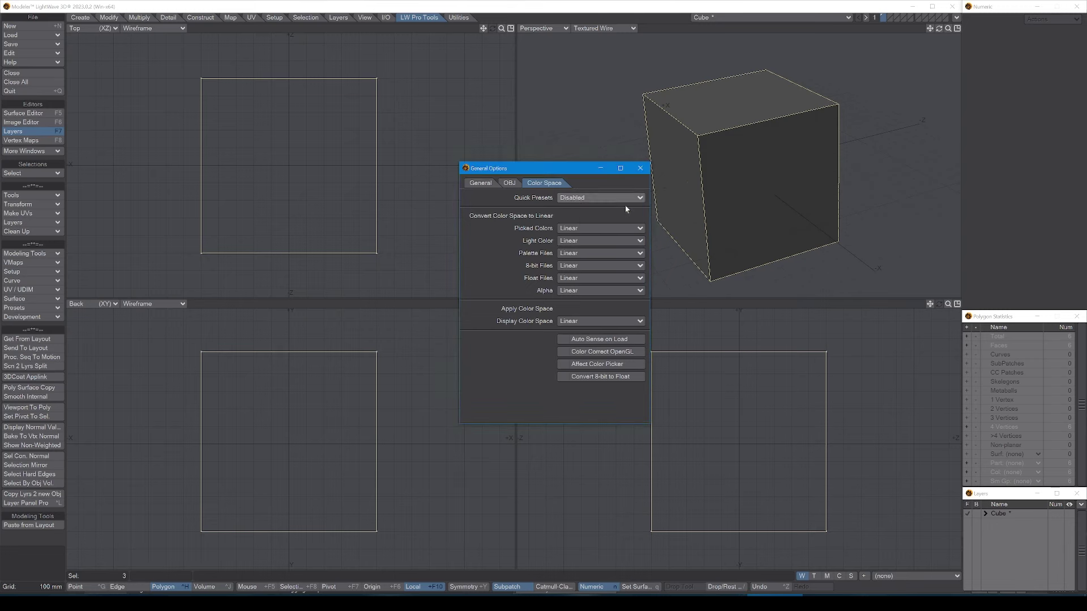
click(640, 168)
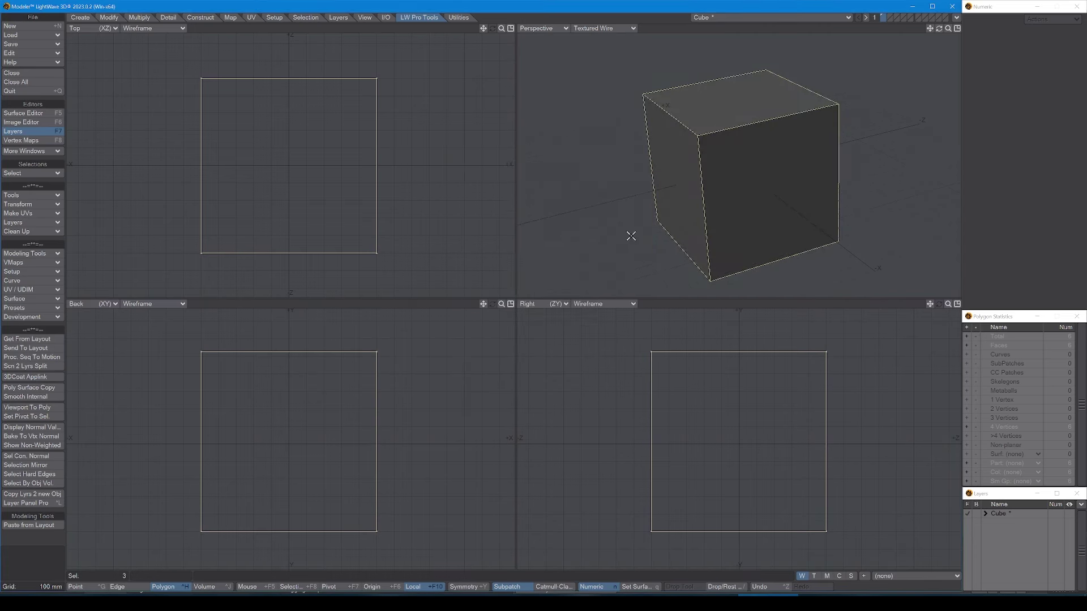
Open the display options and enable Show Normals for the layout.
key(d)
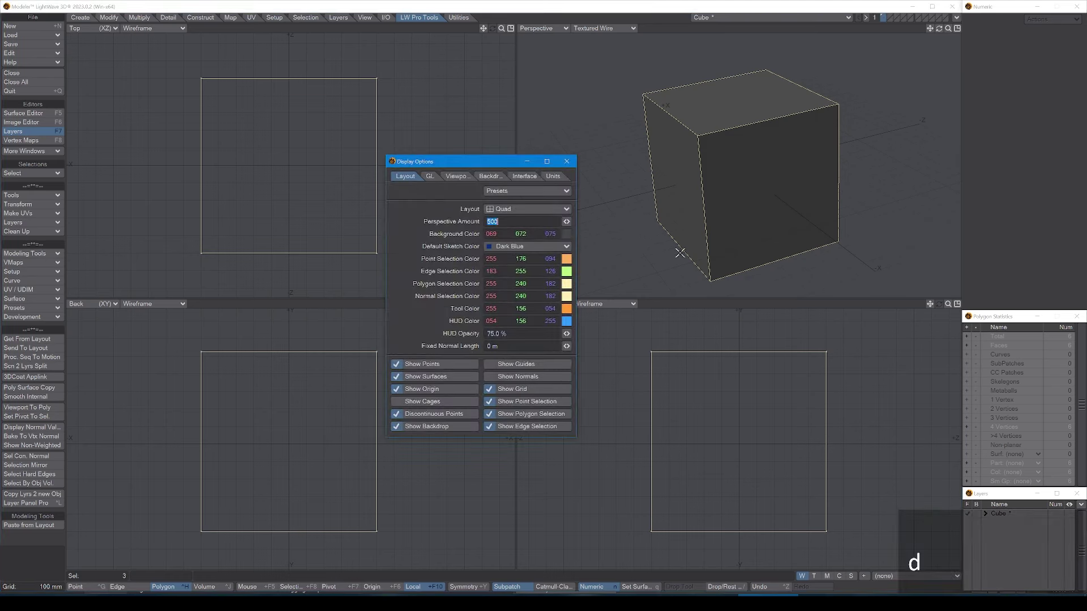
click(448, 162)
drag(448, 162, 477, 149)
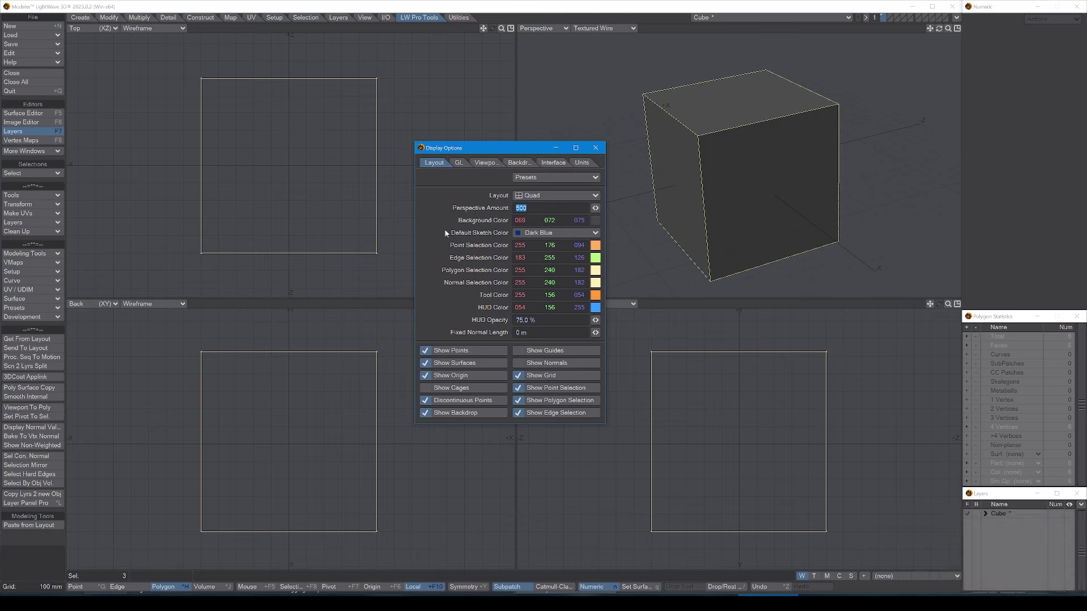
click(546, 364)
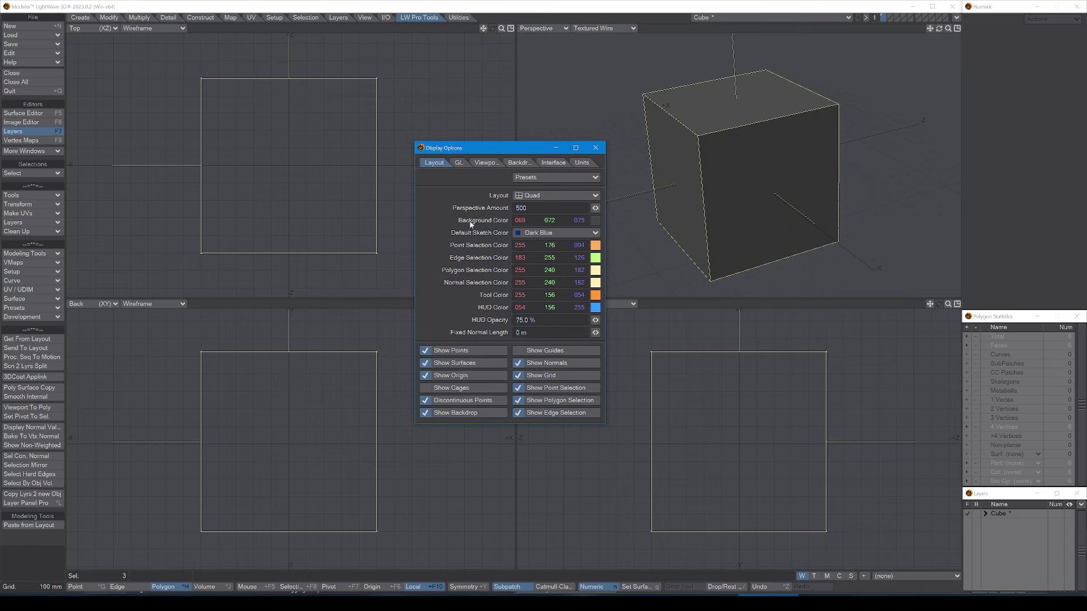
Review the GL, viewport, backdrop, interface and units display settings, including the available texture resolutions.
click(458, 163)
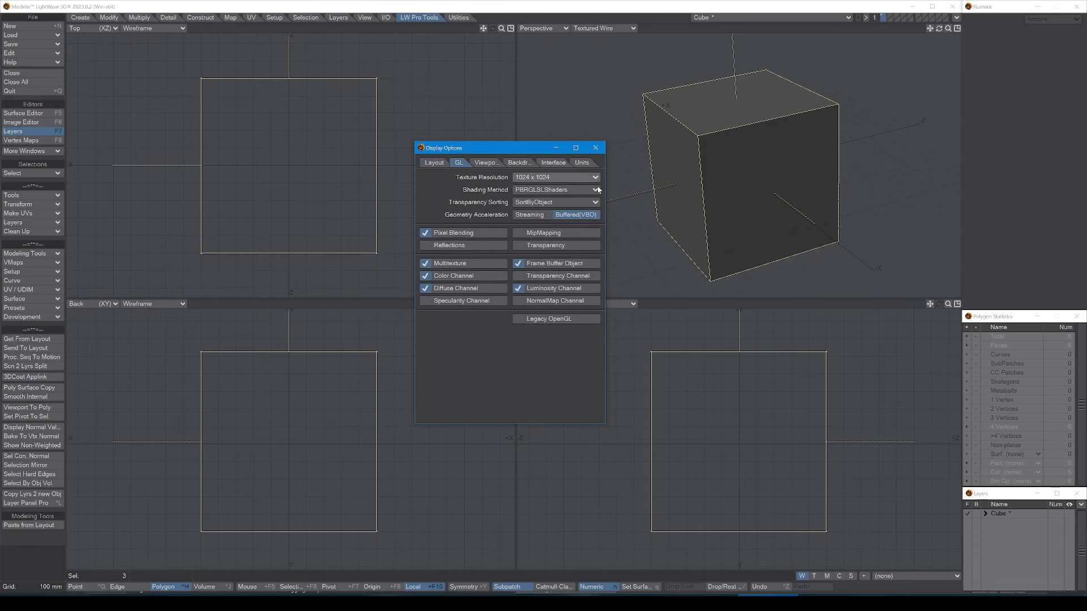
click(557, 177)
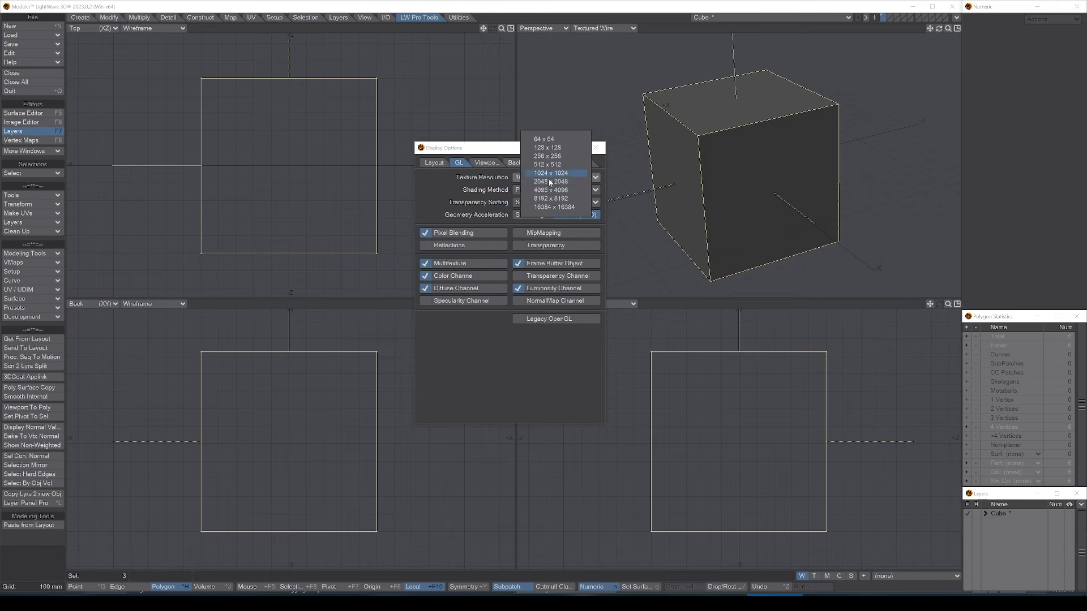
click(484, 192)
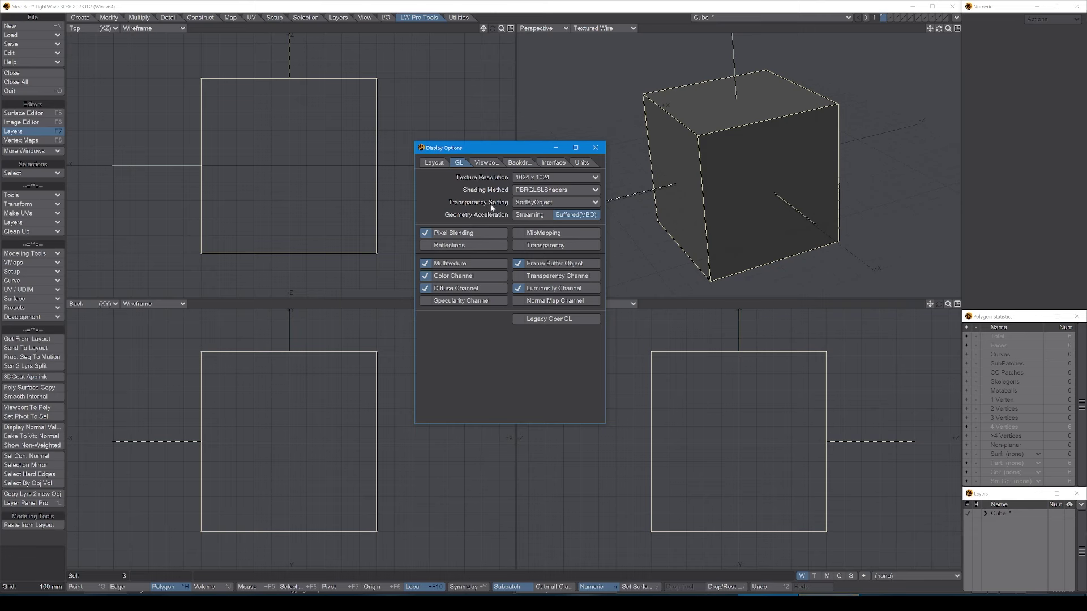
click(487, 163)
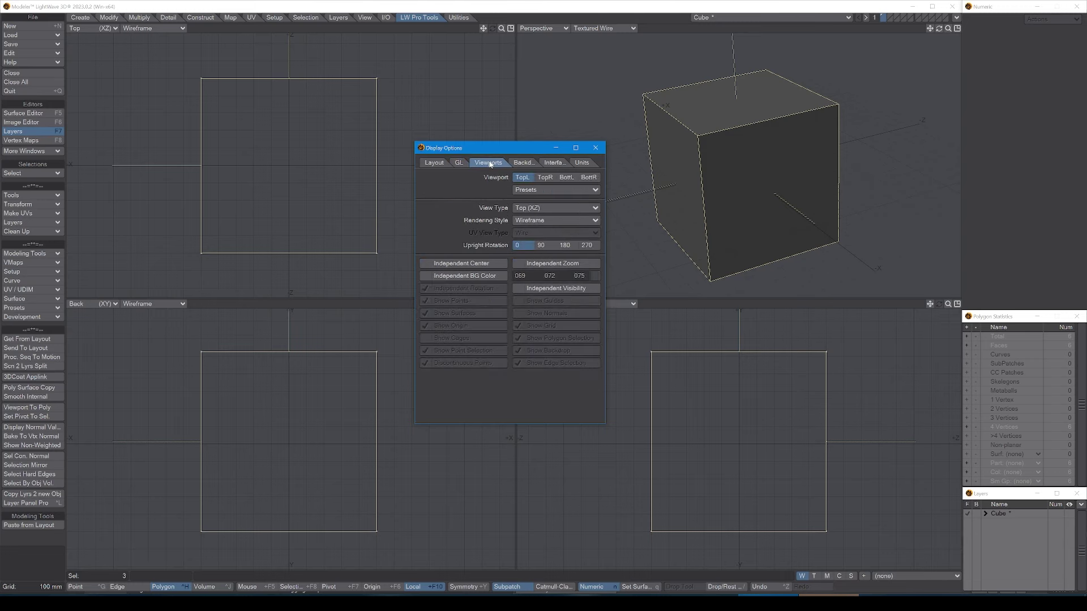
click(520, 163)
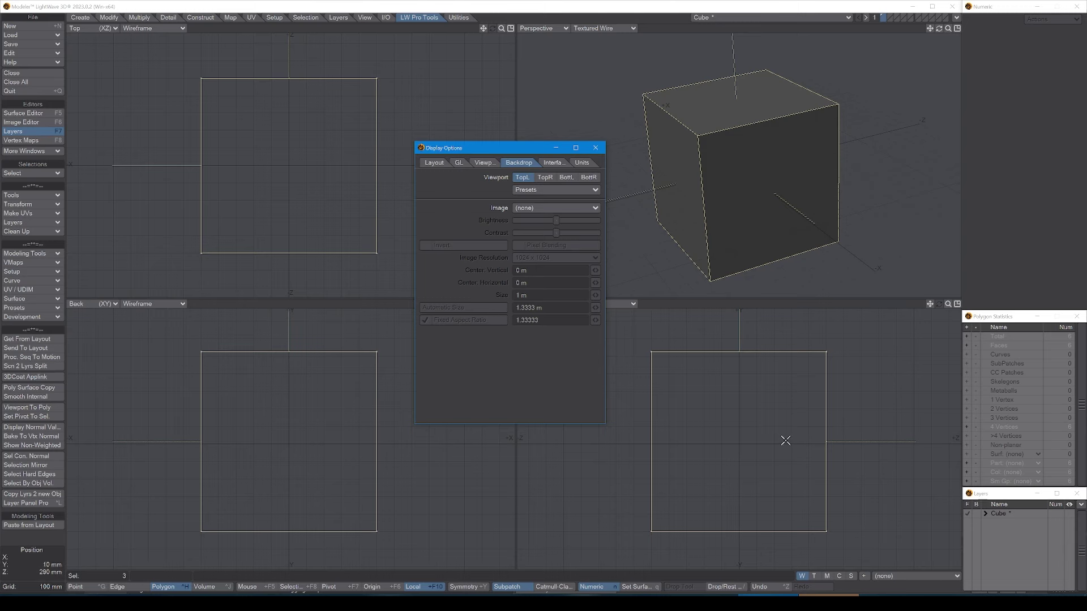
click(550, 164)
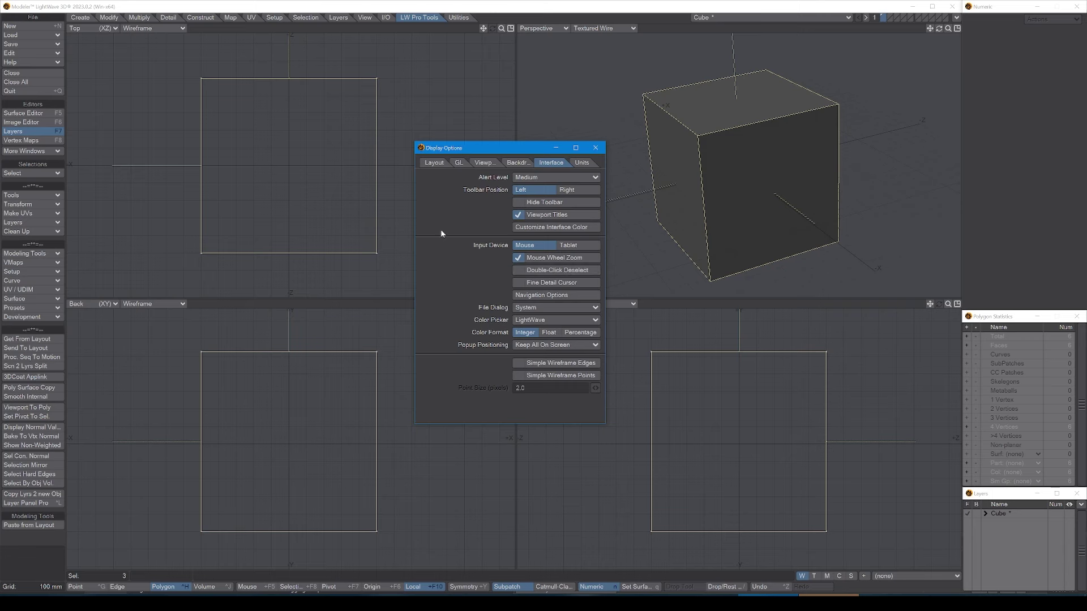
click(581, 164)
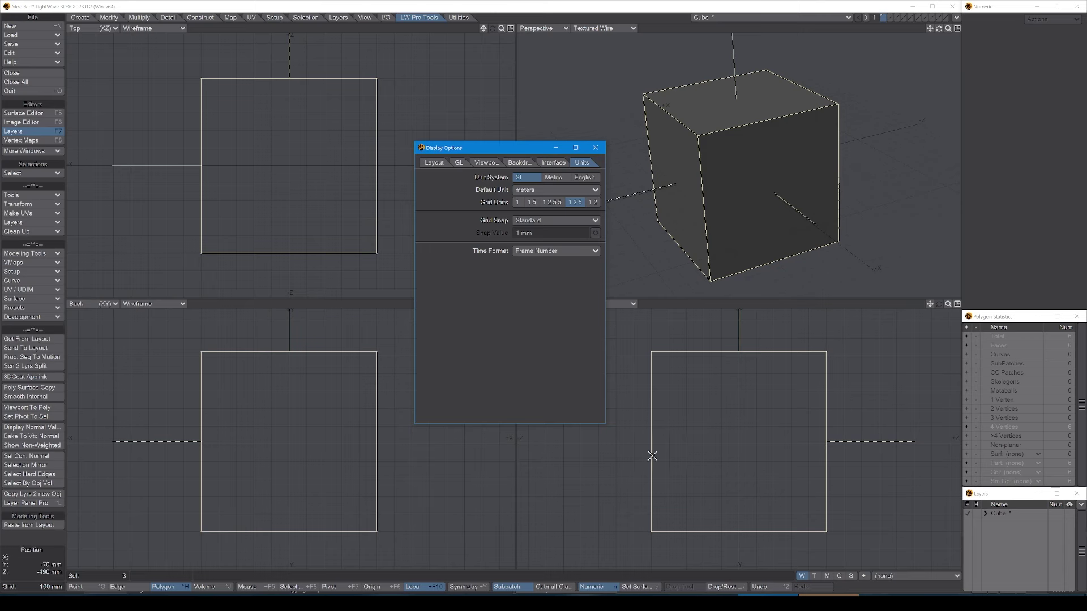
Keep only the cube's top polygon selected and move it by -2" along Y with numeric values.
click(765, 456)
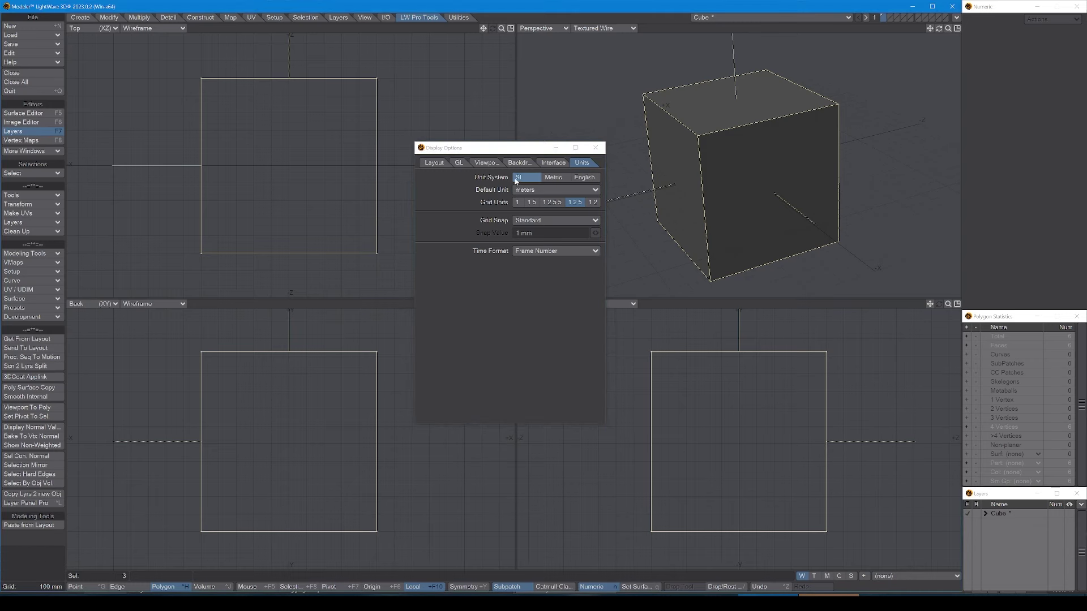
click(810, 409)
click(832, 420)
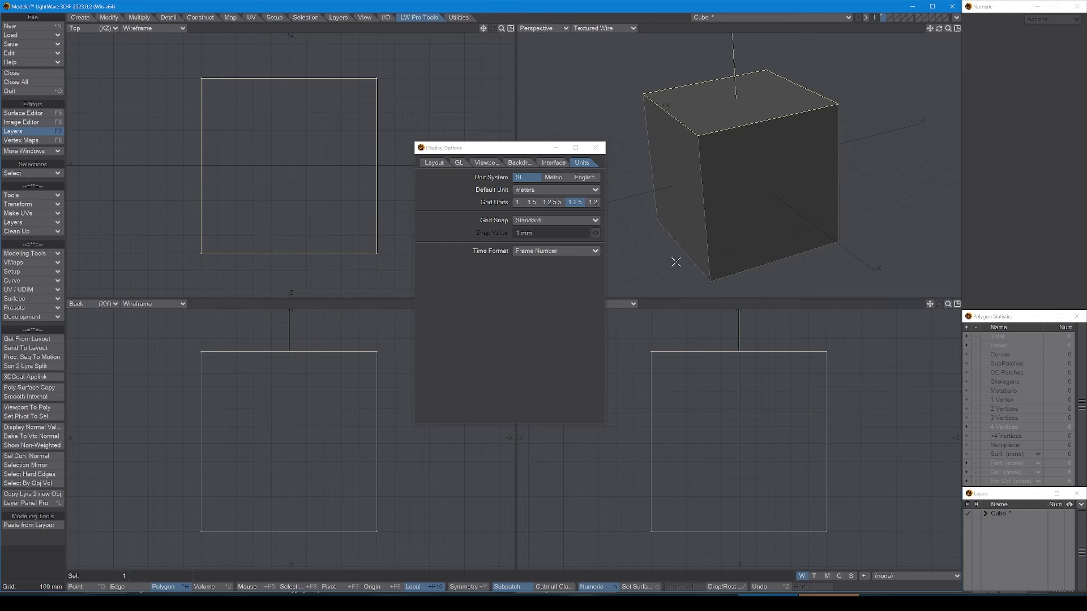
key(t)
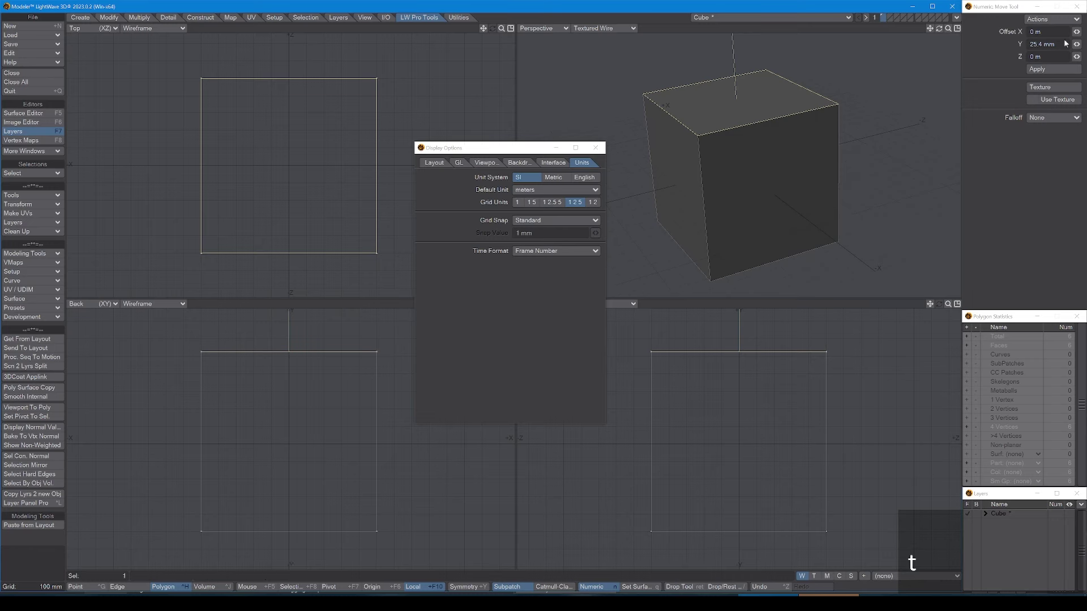
click(1046, 44)
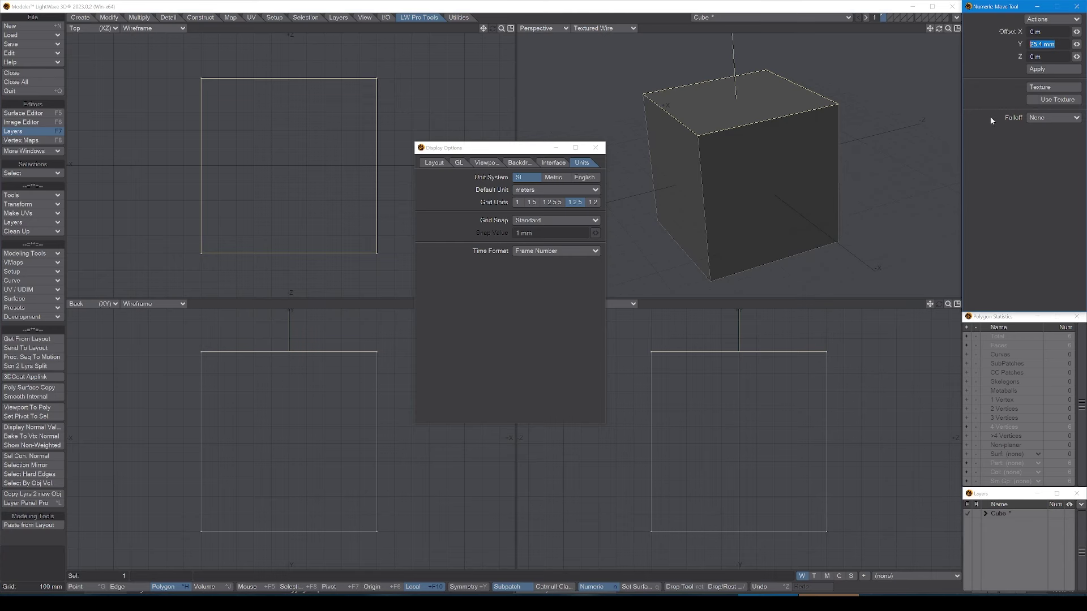
text(-2)
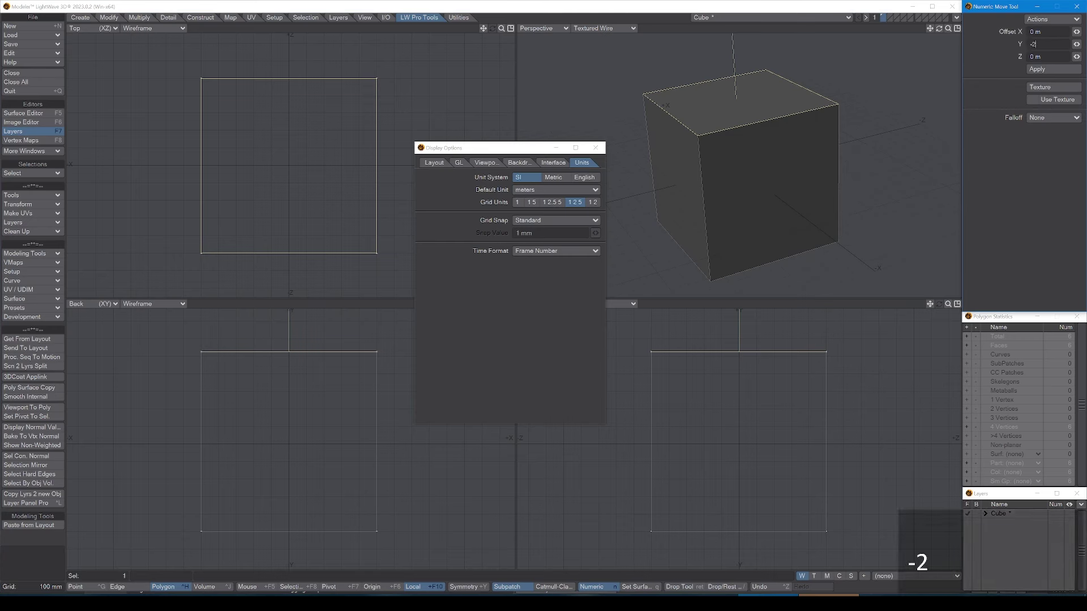
text(")
key(Return)
click(1056, 69)
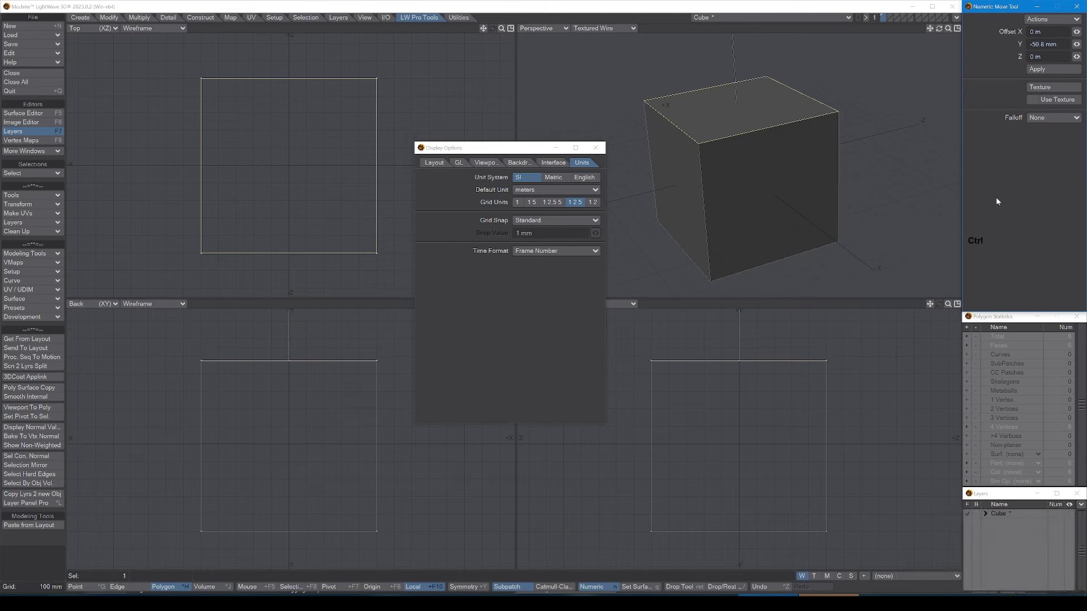
Undo the top polygon's move, drop the Move tool and add the two side polygons back to the selection.
key(ctrl+z)
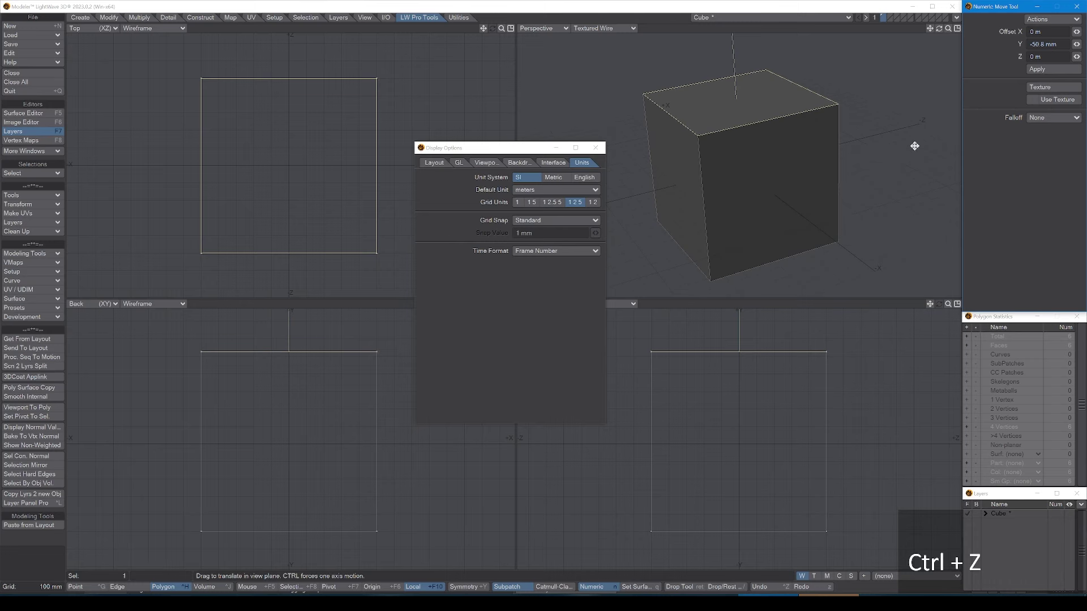
key(space)
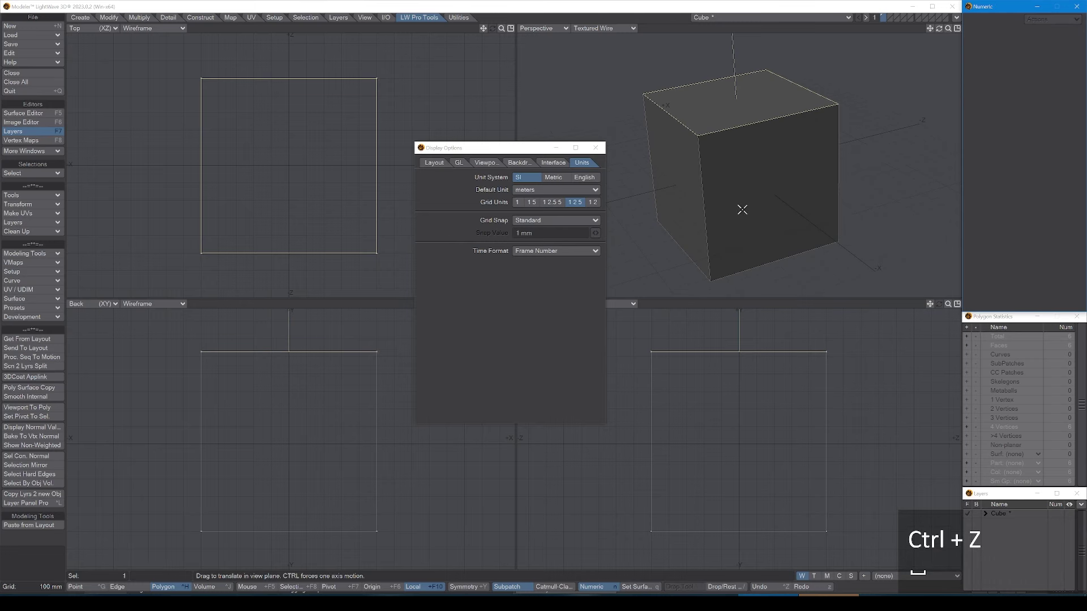
click(700, 206)
click(740, 240)
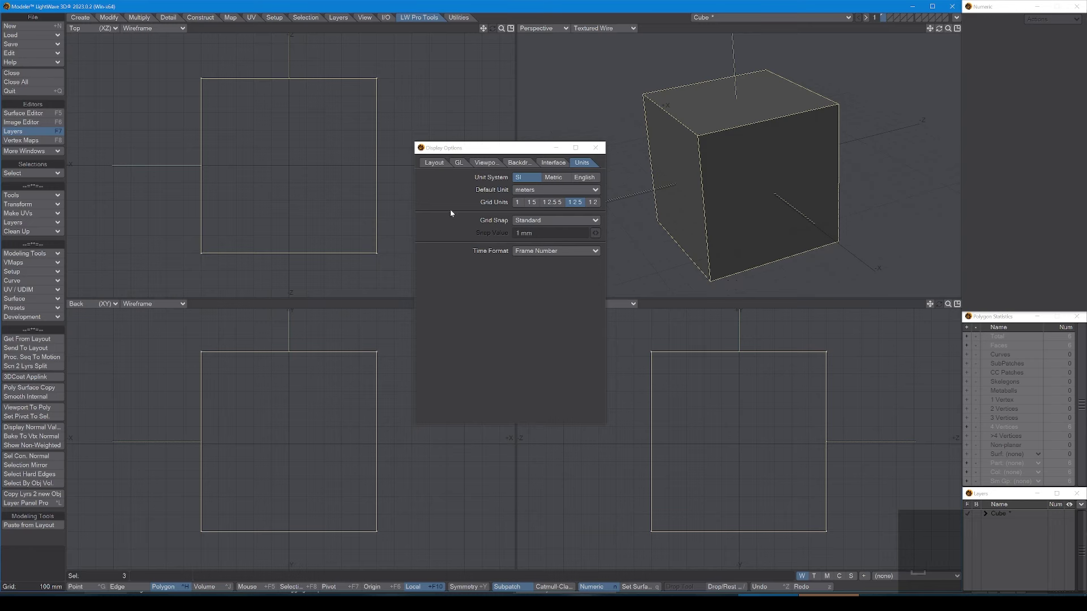
Enable Independent Center and Independent Zoom for the TopR perspective viewport in the viewport display options.
click(487, 163)
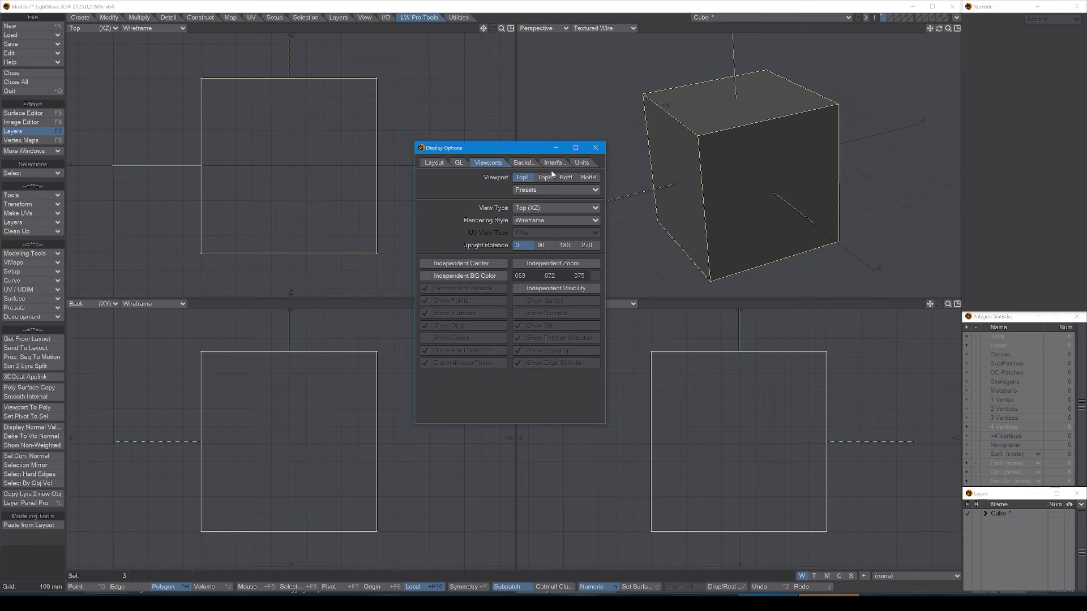
click(550, 179)
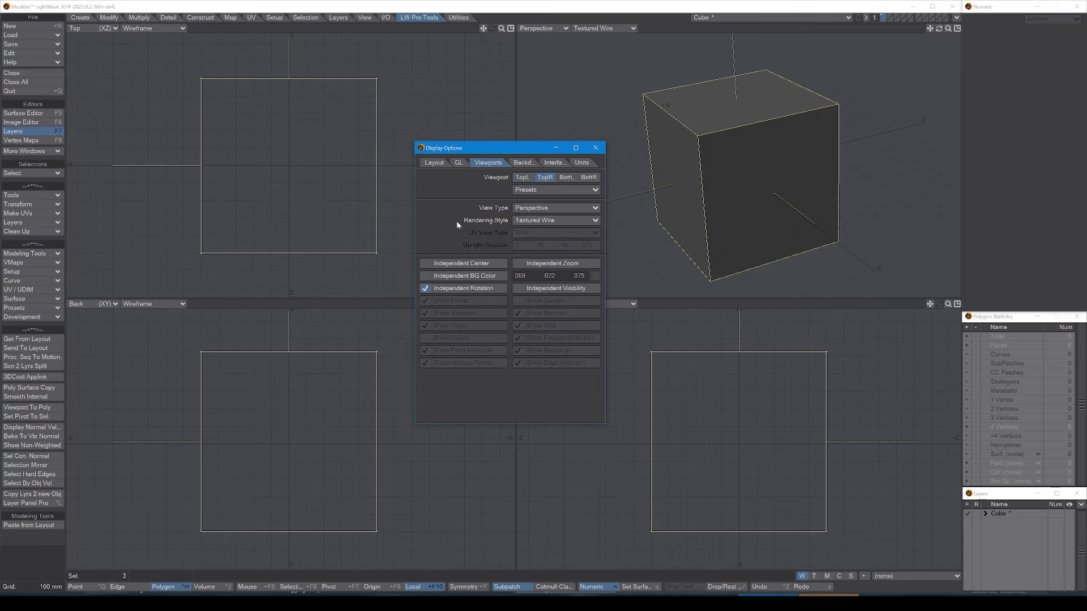
click(475, 263)
click(546, 263)
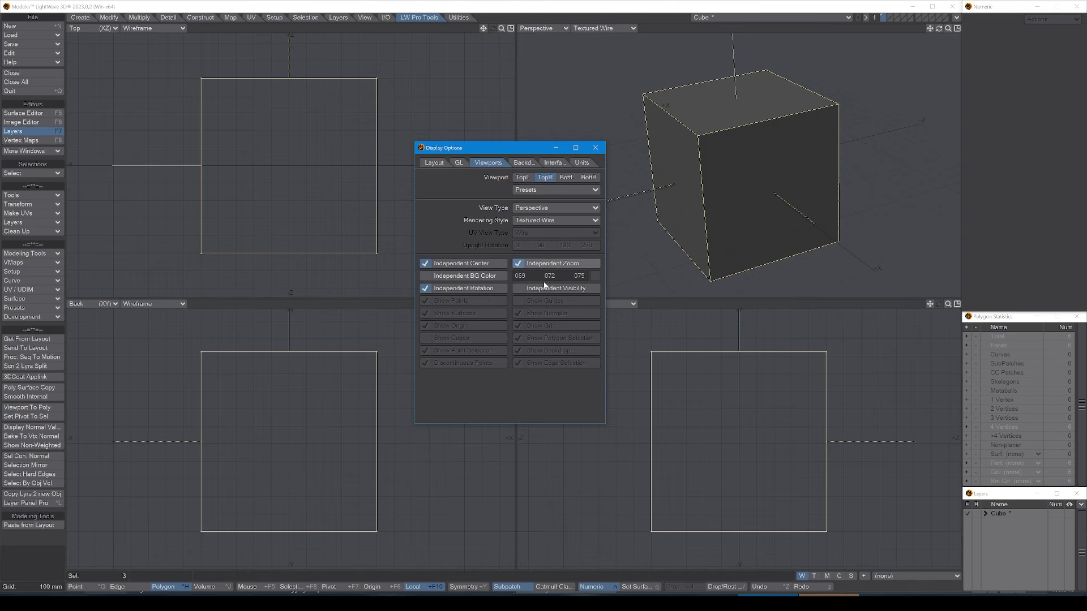
Enable Independent Visibility for the perspective viewport, disable its Show Normals option and close the display options.
click(550, 288)
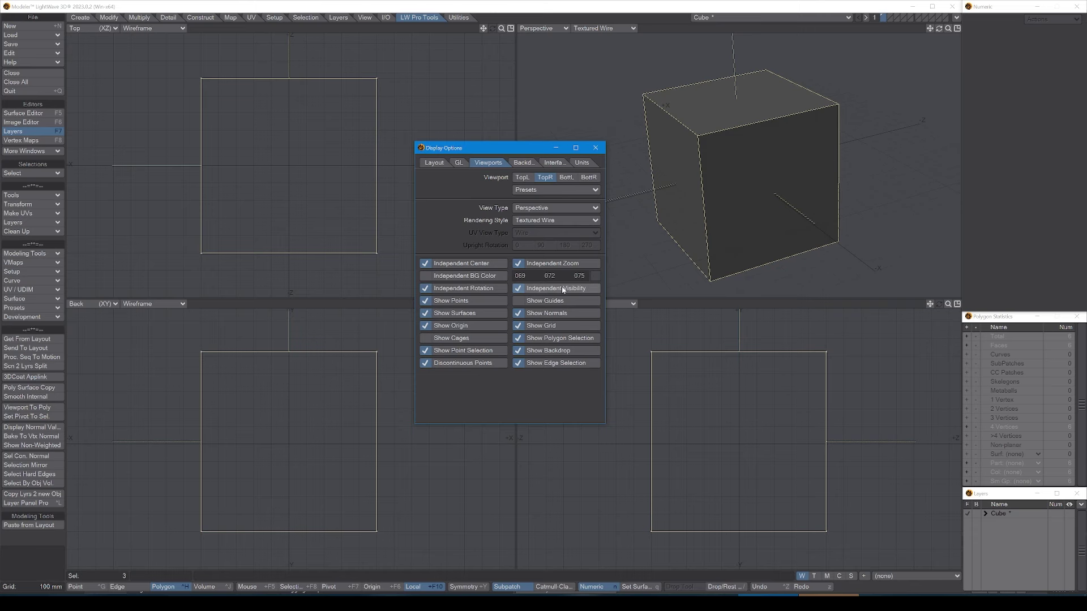
click(567, 318)
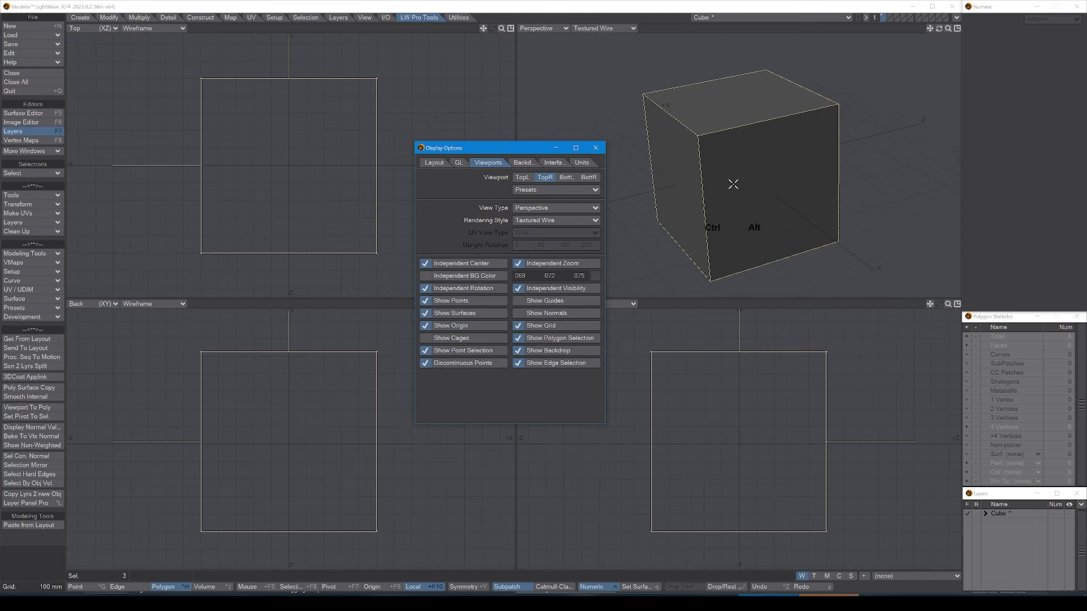
ctrl+alt+drag(733, 184, 708, 182)
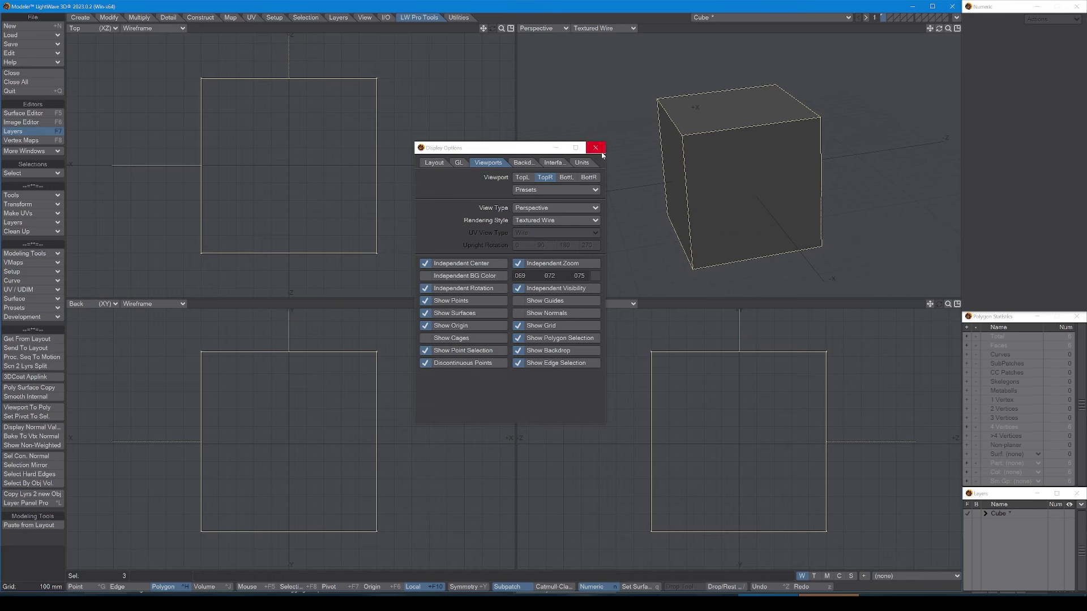
click(601, 151)
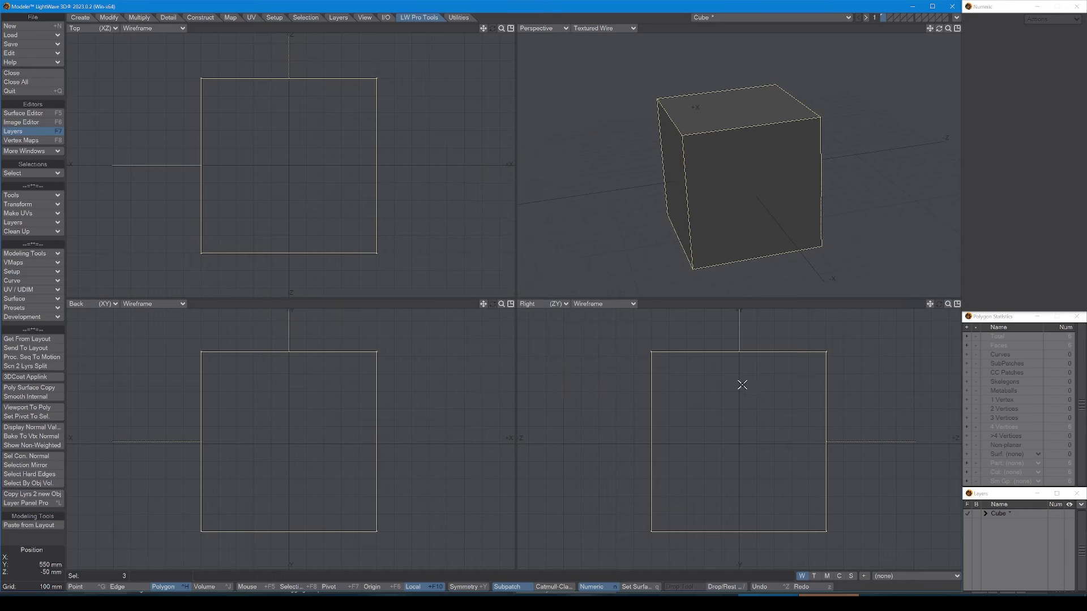